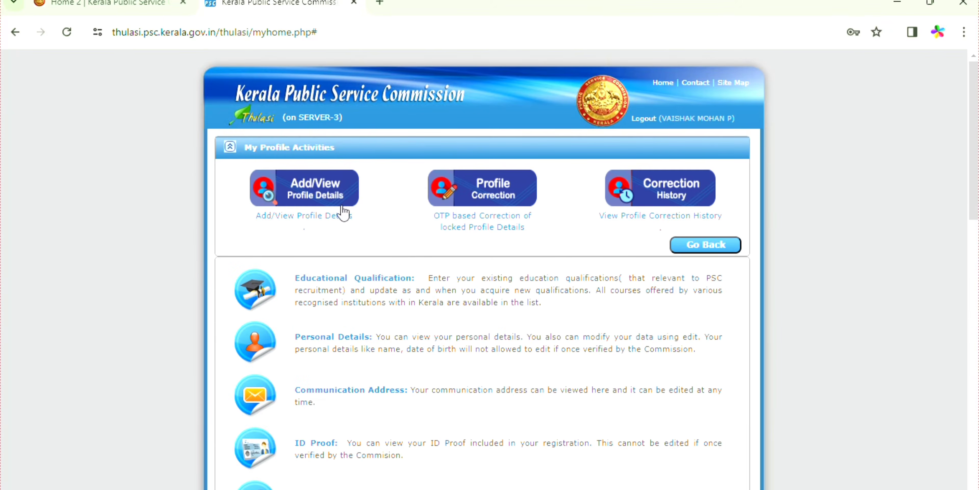
# Scroll the My Profile Activities list down to the Change Photograph entry
pyautogui.scroll(-10, 465, 377)
pyautogui.scroll(-7, 396, 377)
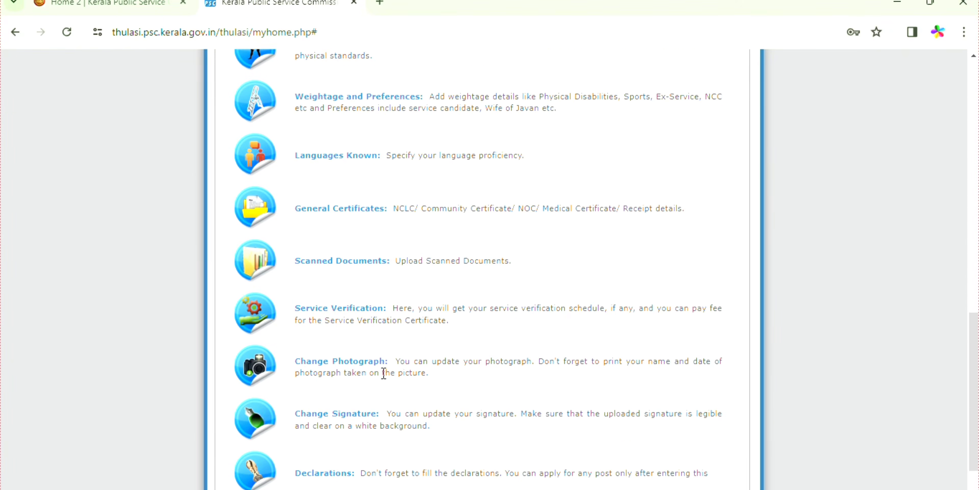
# Read the Change Photograph limits (30Kb, 150W×200H, JPG), then minimize the windows to the desktop
pyautogui.click(342, 307)
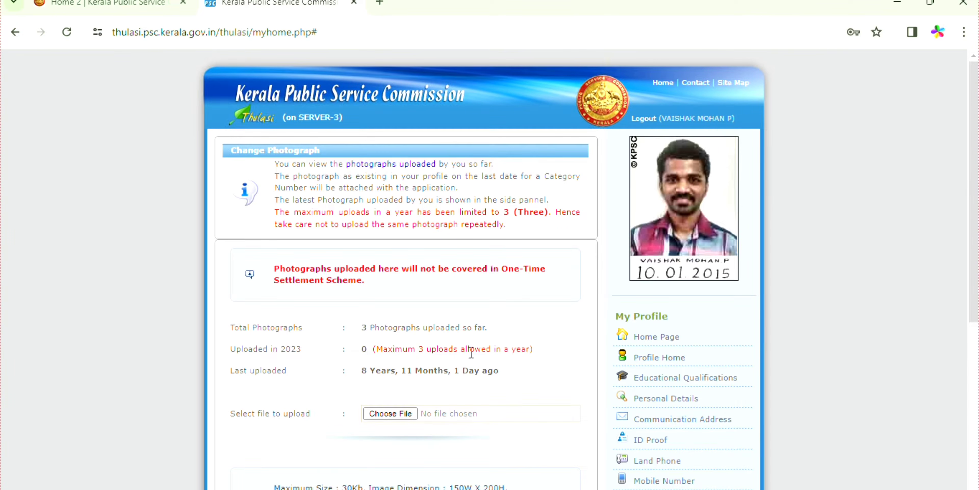
pyautogui.scroll(-5, 432, 381)
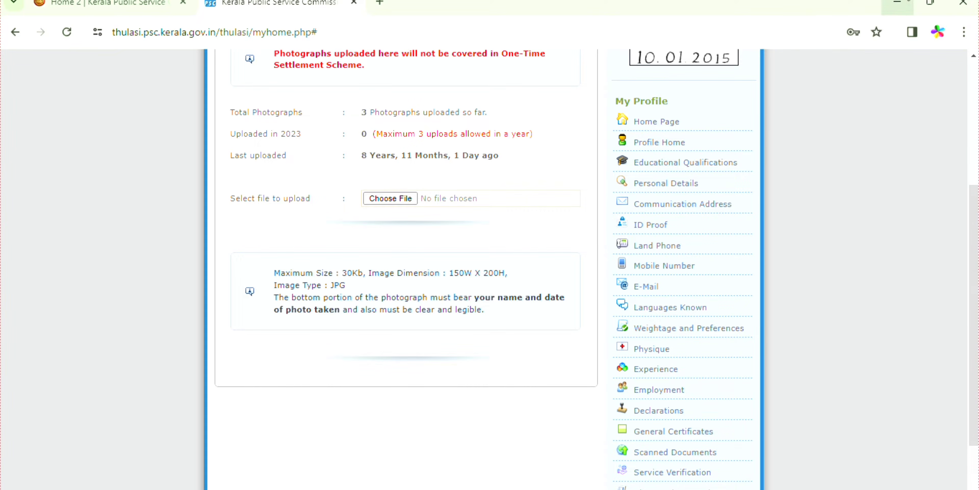
pyautogui.click(897, 3)
pyautogui.click(897, 3)
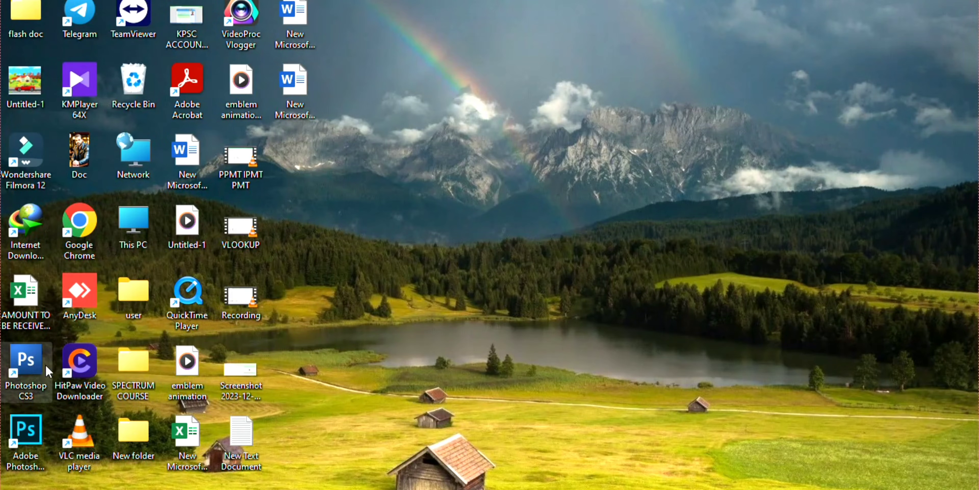
# Launch Photoshop CS3 and create a white 150×200 pixel document at 72 pixels/inch
pyautogui.doubleClick(33, 363)
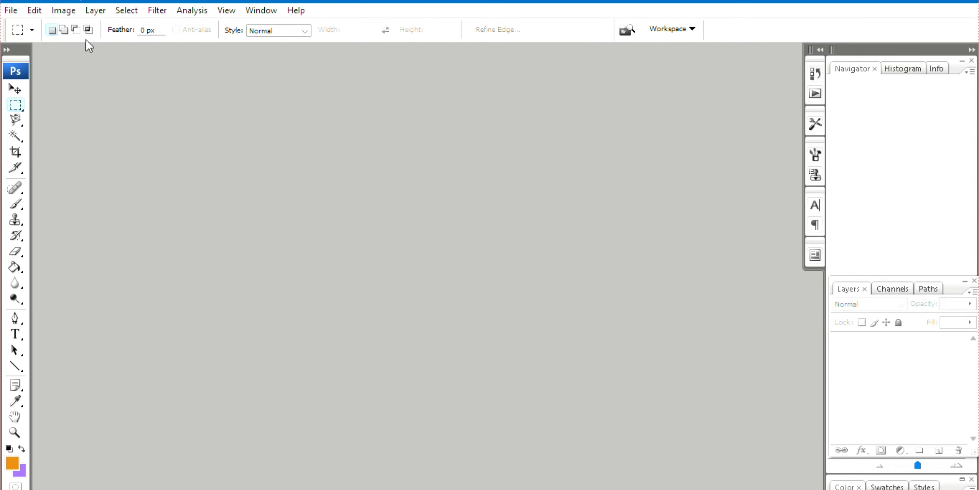
pyautogui.click(11, 10)
pyautogui.click(23, 27)
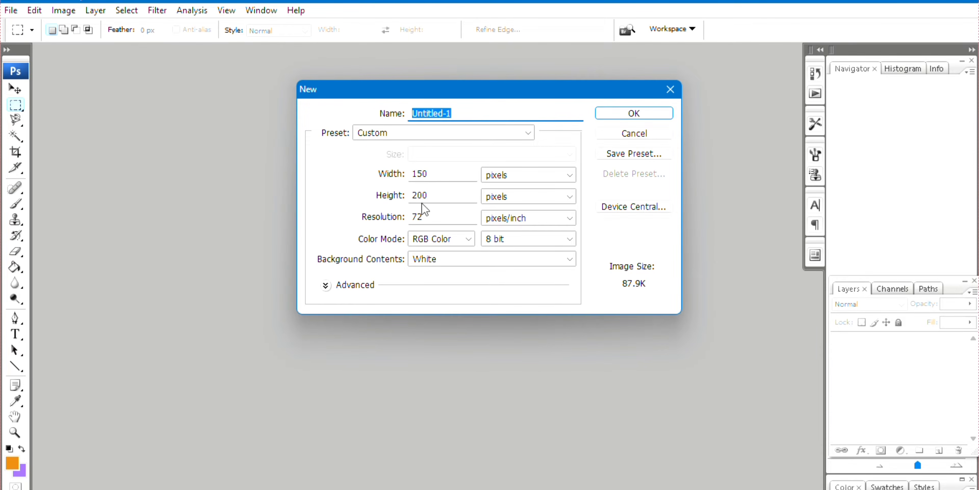
pyautogui.click(649, 114)
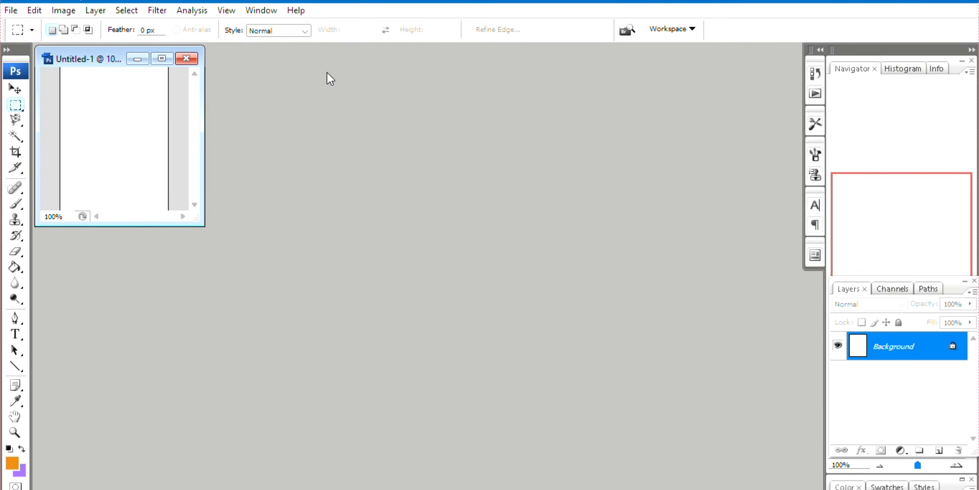
# Open the portrait photo and the handwritten name-and-date JPEG from the psc photo folder
pyautogui.click(11, 10)
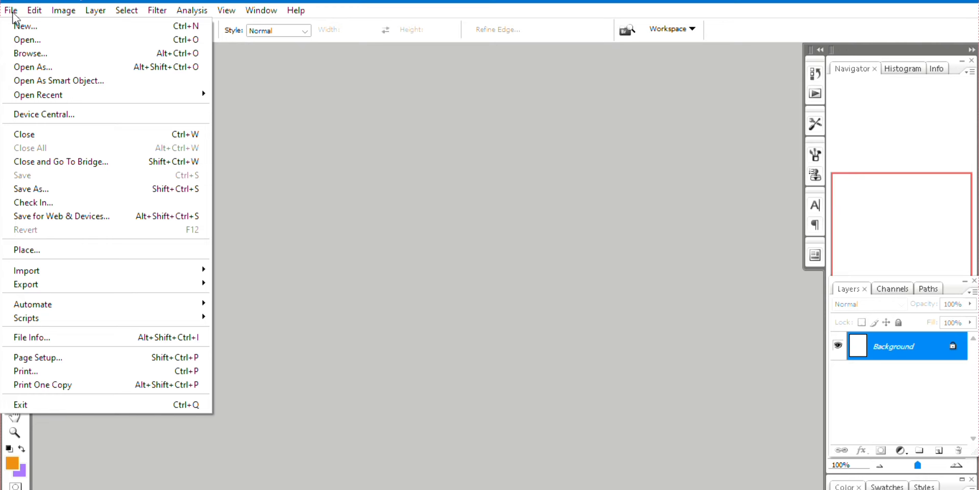
pyautogui.click(32, 41)
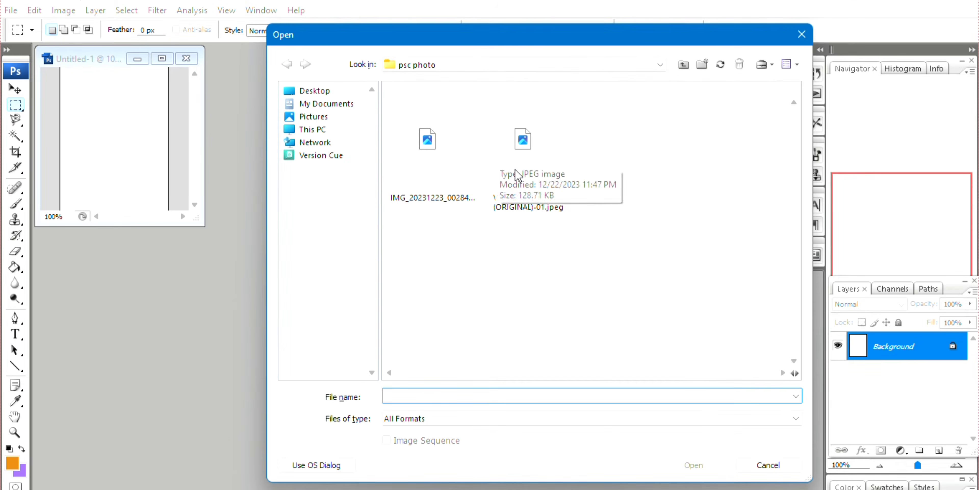
pyautogui.click(519, 158)
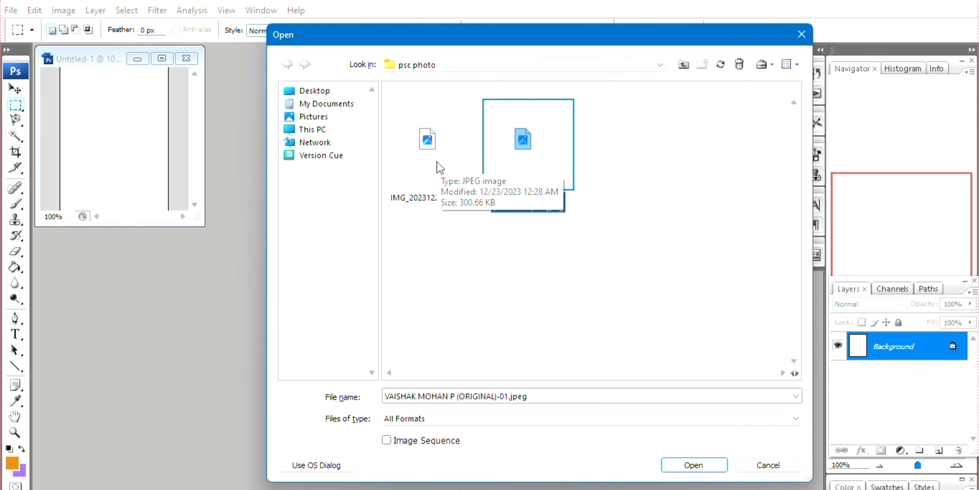
pyautogui.keyDown('ctrl'); pyautogui.click(437, 161); pyautogui.keyUp('ctrl')
pyautogui.click(706, 465)
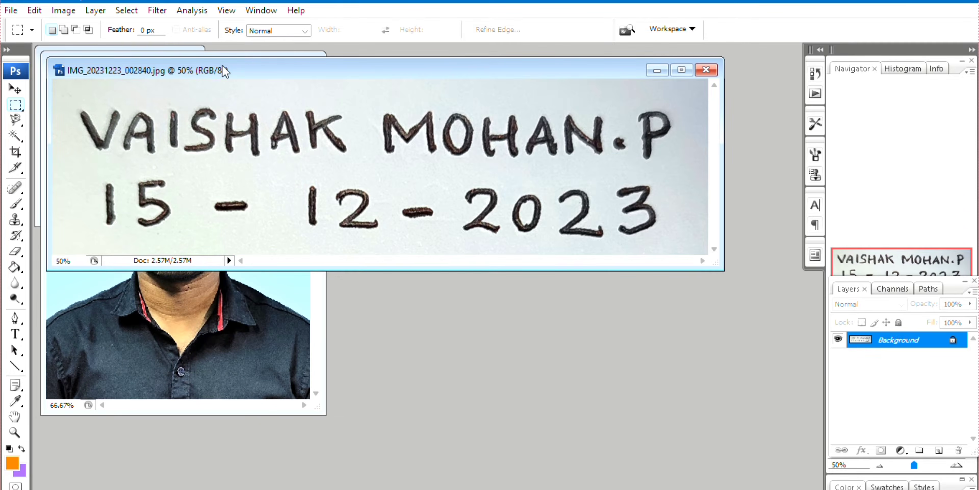
# Arrange the image windows so the blank Untitled-1 document is visible alongside them
pyautogui.moveTo(224, 71)
pyautogui.mouseDown()
pyautogui.moveTo(302, 152)
pyautogui.moveTo(301, 219)
pyautogui.mouseUp()
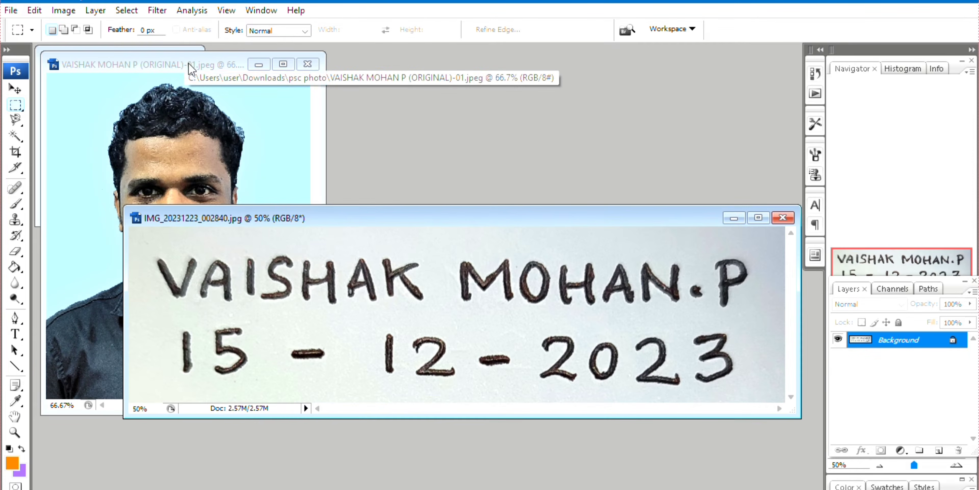
pyautogui.moveTo(186, 62); pyautogui.dragTo(395, 58)
pyautogui.click(23, 90)
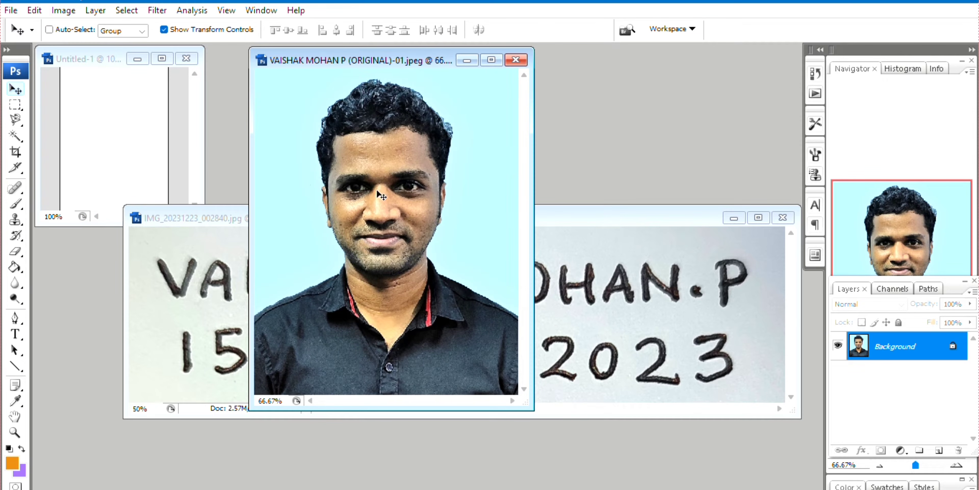
# Copy the portrait and name-and-date image into Untitled-1 as Layers 1 and 2, closing the originals
pyautogui.moveTo(414, 200); pyautogui.dragTo(126, 132)
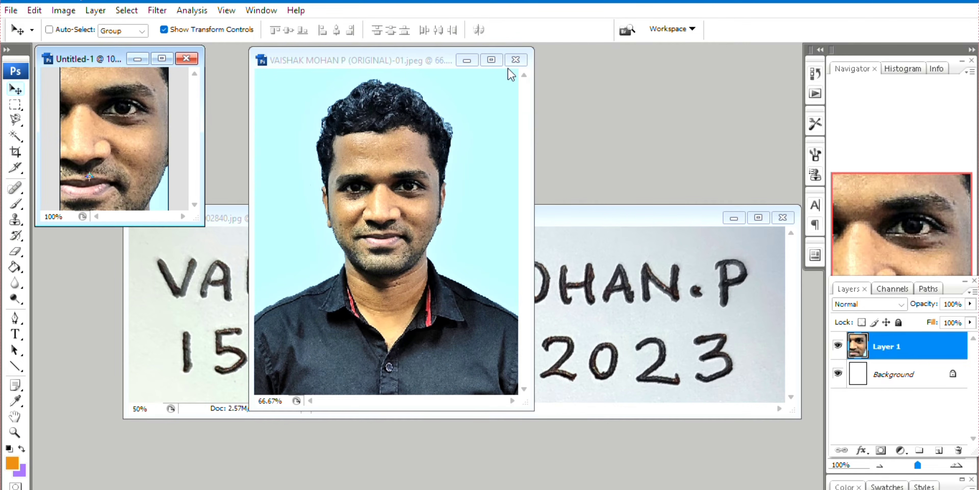
pyautogui.click(516, 61)
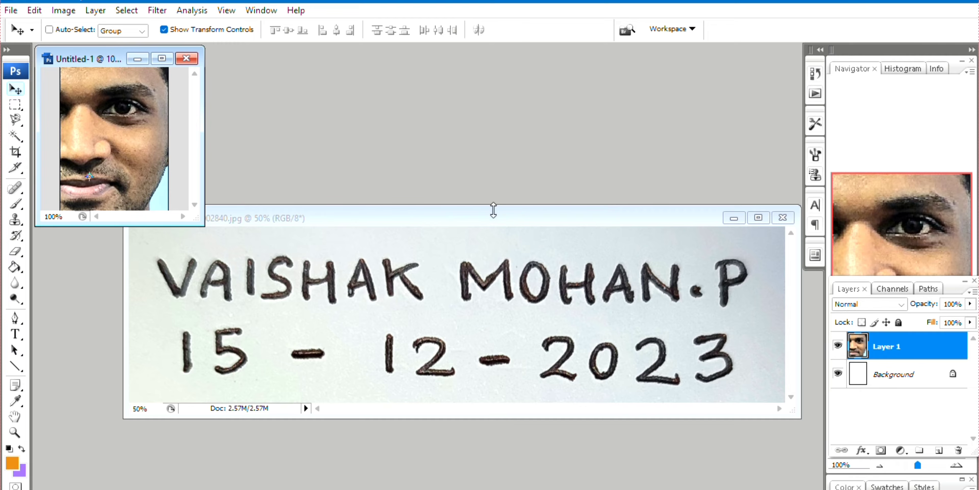
pyautogui.click(515, 219)
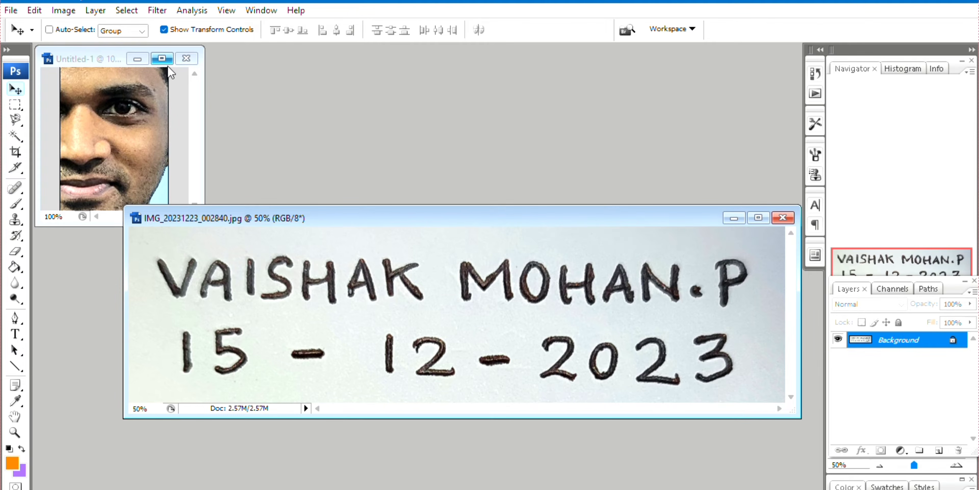
pyautogui.moveTo(430, 318); pyautogui.dragTo(143, 185)
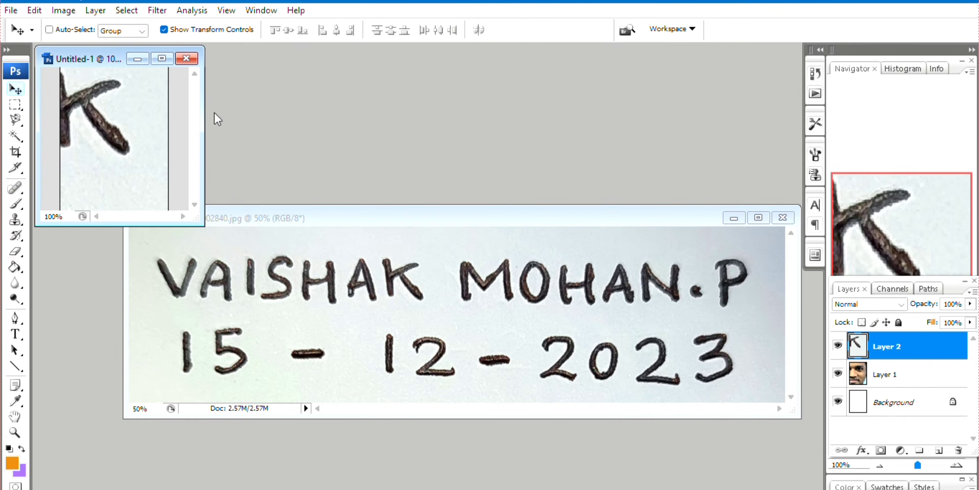
pyautogui.click(783, 217)
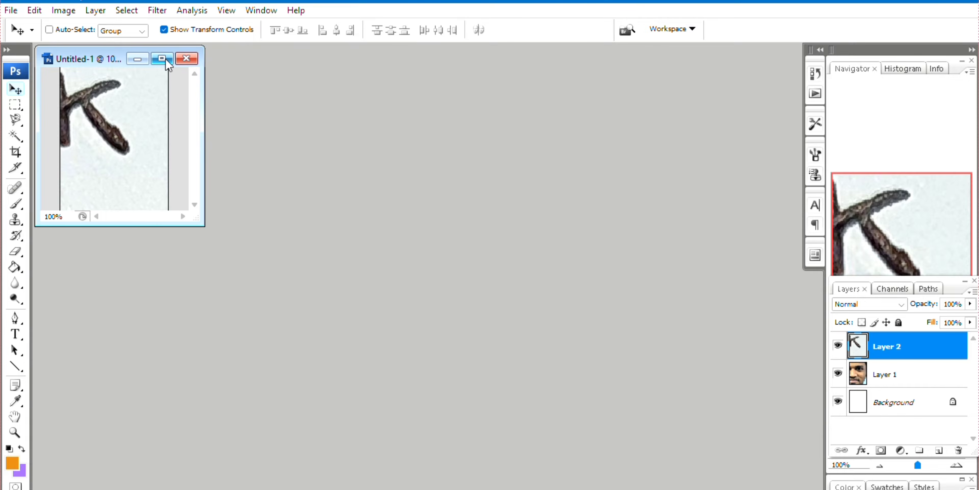
# Maximize Untitled-1 and start shrinking and repositioning the name-and-date layer
pyautogui.click(162, 58)
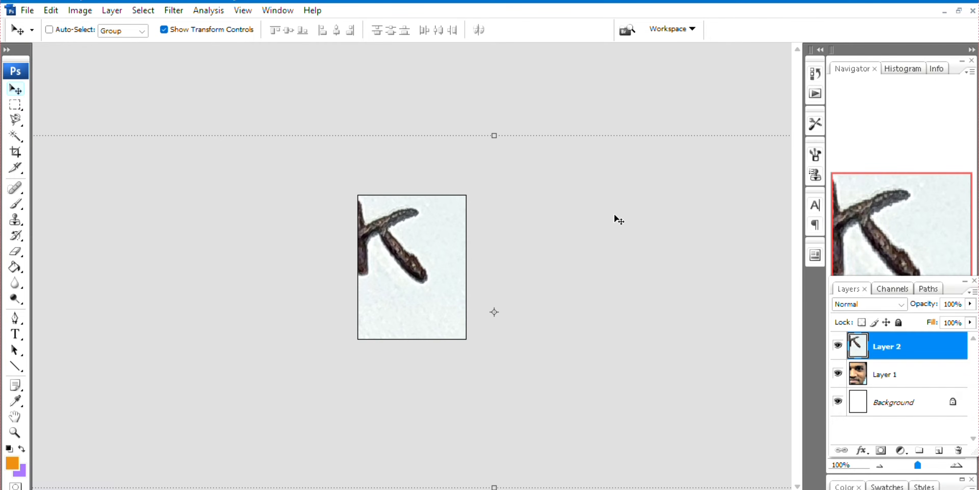
pyautogui.moveTo(616, 218); pyautogui.dragTo(328, 207)
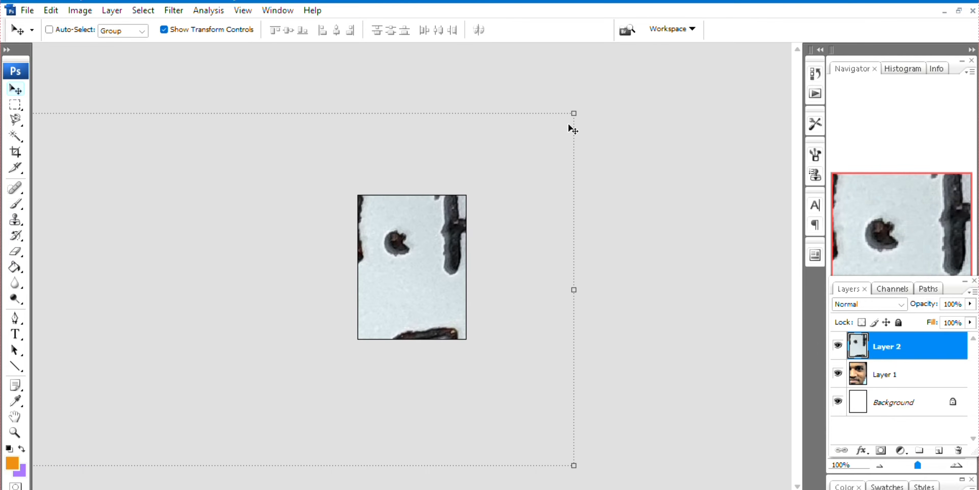
pyautogui.moveTo(572, 114); pyautogui.dragTo(208, 304)
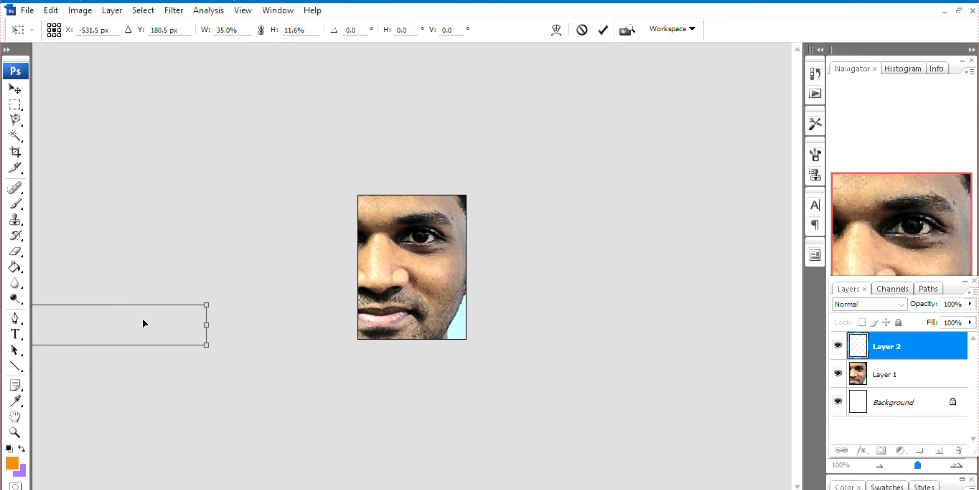
# Shrink the name-and-date strip to fit along the canvas bottom and apply the transform
pyautogui.moveTo(143, 321); pyautogui.dragTo(466, 320)
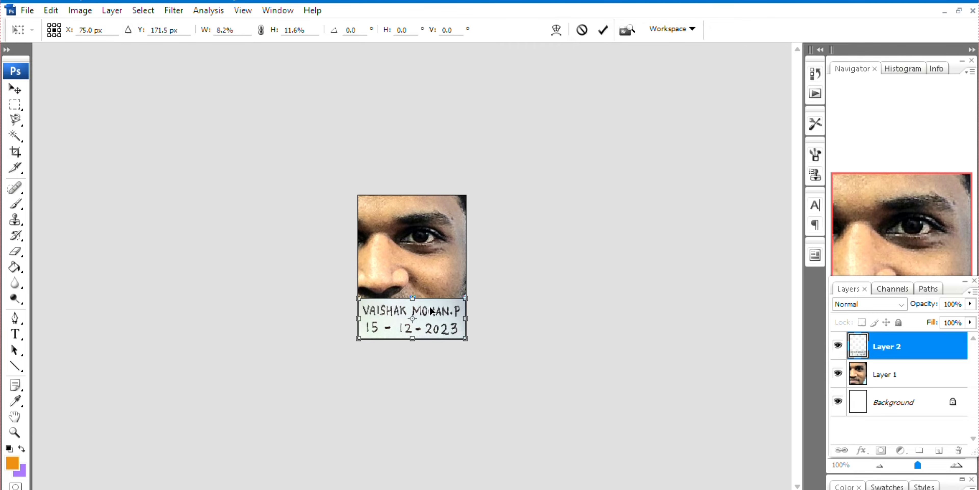
pyautogui.moveTo(417, 300); pyautogui.dragTo(417, 304)
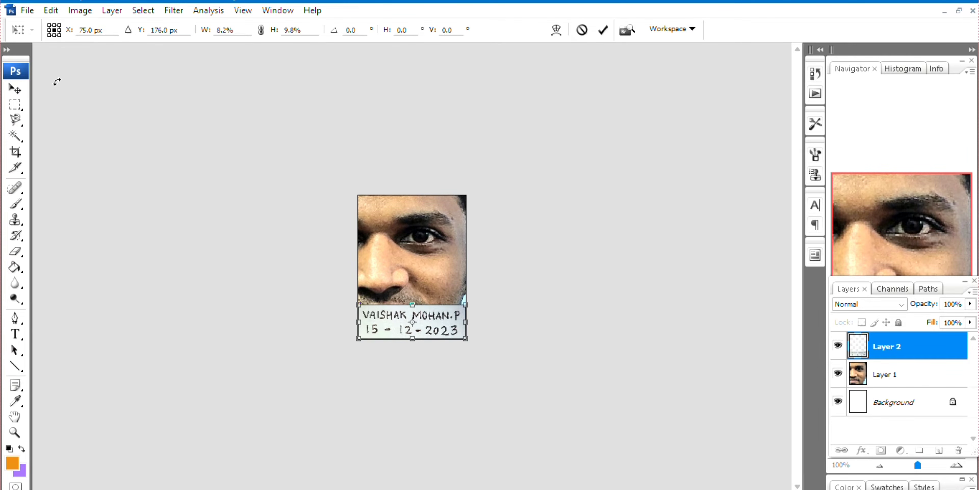
pyautogui.click(23, 88)
pyautogui.click(418, 197)
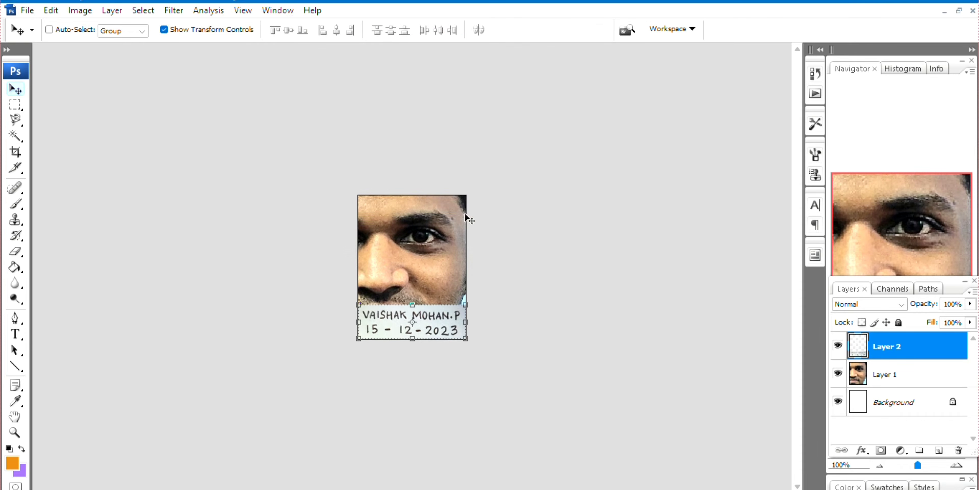
# Free Transform the portrait layer to fill the canvas above the name strip and apply it
pyautogui.click(882, 377)
pyautogui.hotkey('ctrl', 't')
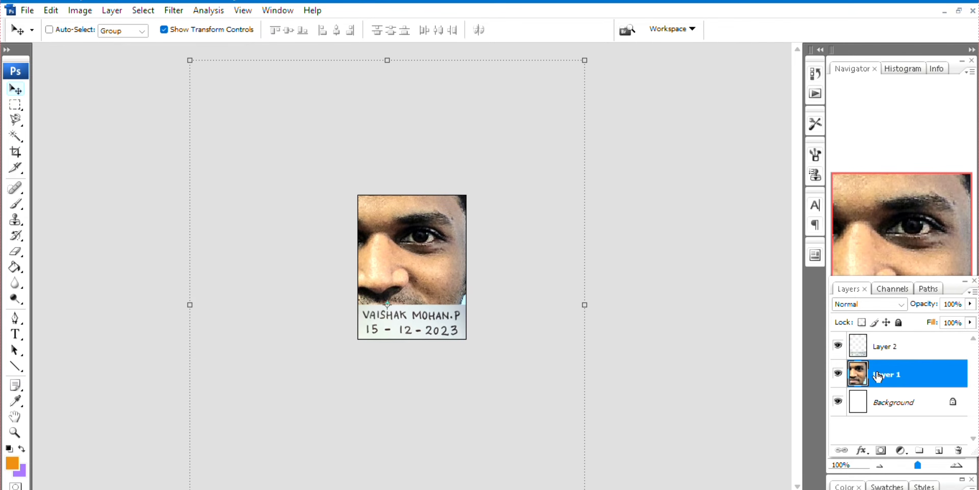
pyautogui.moveTo(584, 60); pyautogui.dragTo(310, 324)
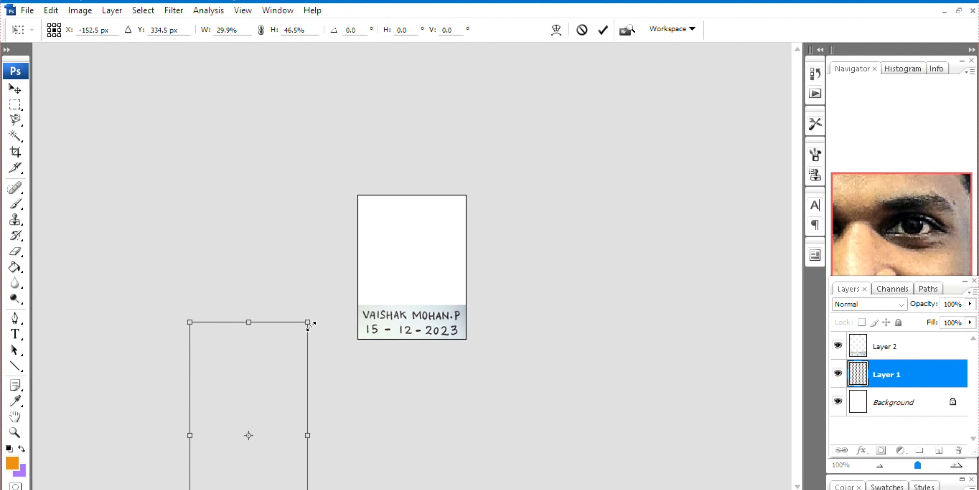
pyautogui.moveTo(278, 357); pyautogui.dragTo(448, 109)
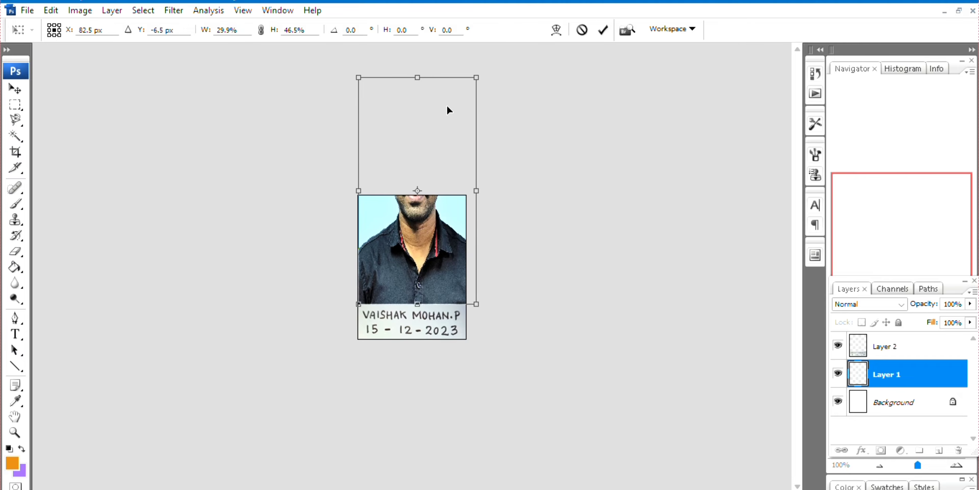
pyautogui.moveTo(419, 75); pyautogui.dragTo(418, 195)
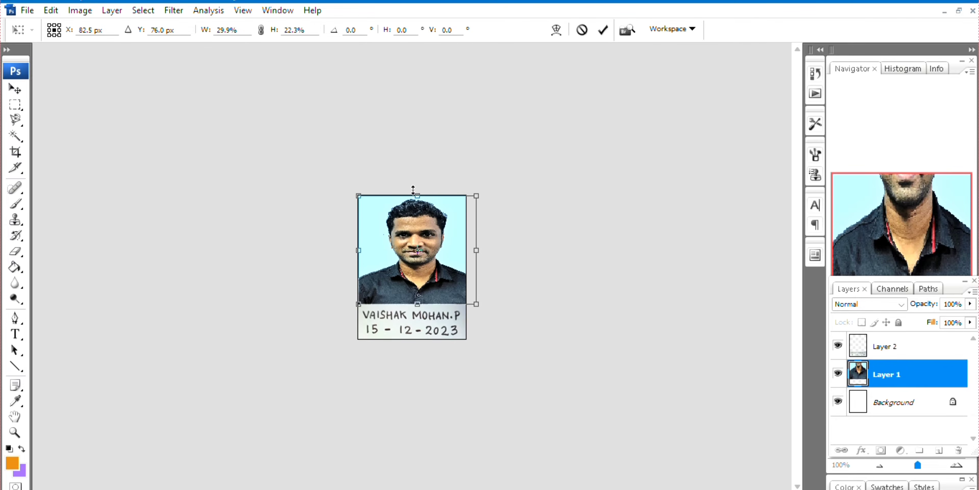
pyautogui.moveTo(474, 304); pyautogui.dragTo(412, 321)
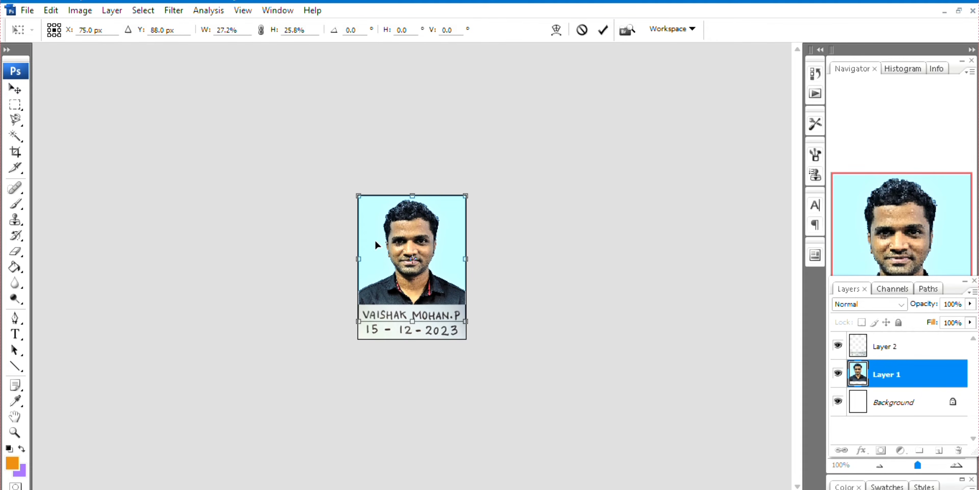
pyautogui.click(15, 89)
pyautogui.click(417, 196)
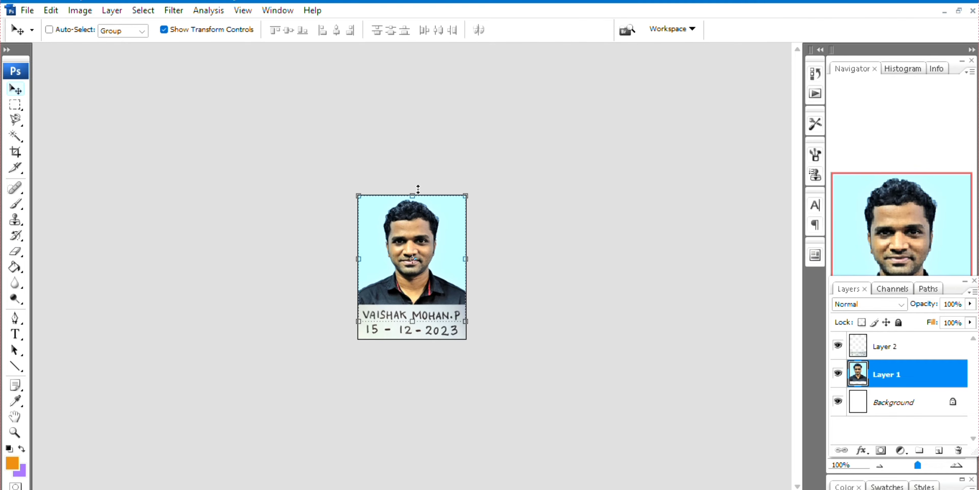
pyautogui.click(192, 30)
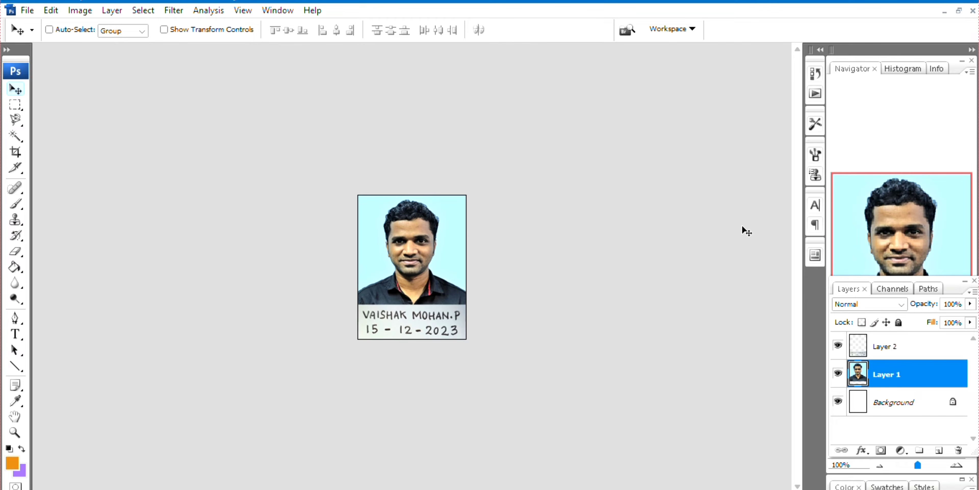
# Save the composite as a JPEG named 'kpsc' in the psc photo folder
pyautogui.click(33, 13)
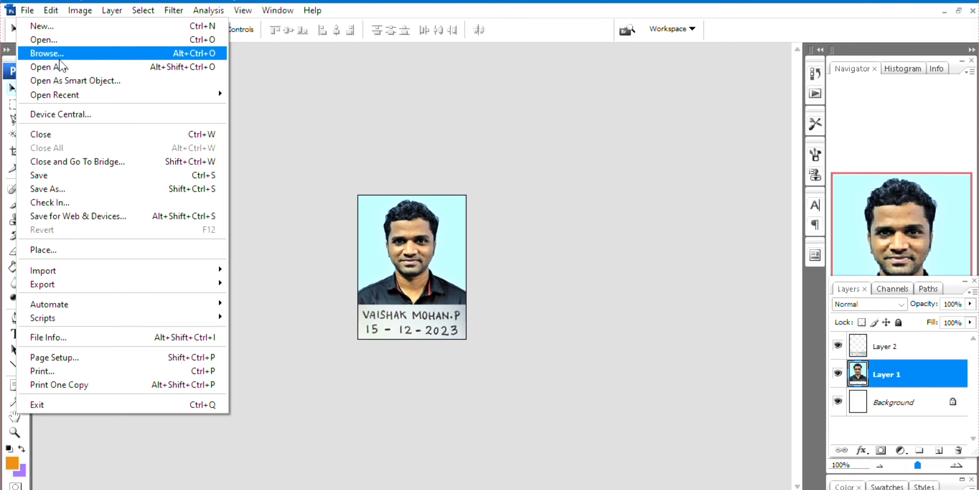
pyautogui.click(88, 187)
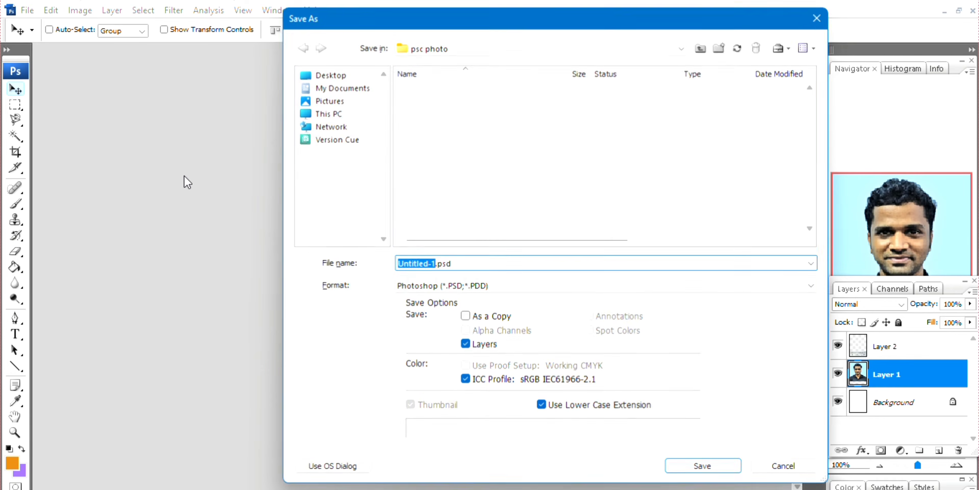
pyautogui.click(812, 286)
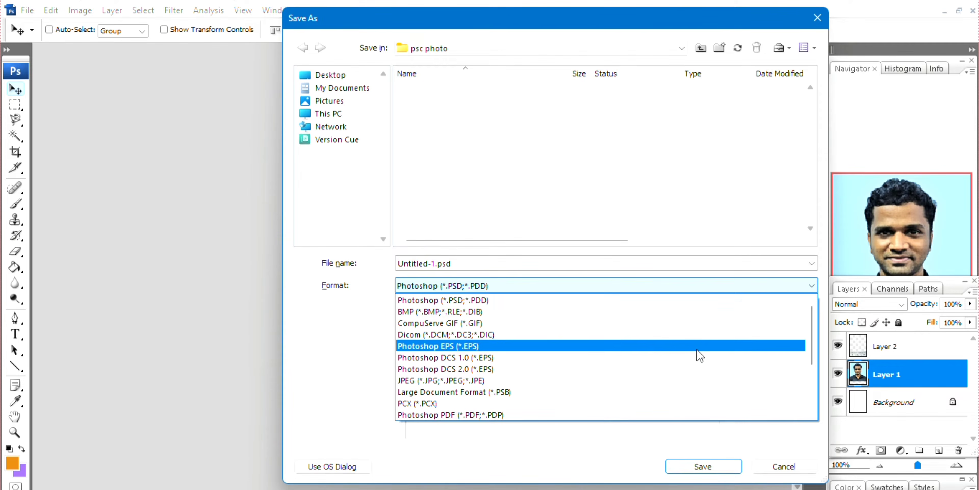
pyautogui.click(678, 380)
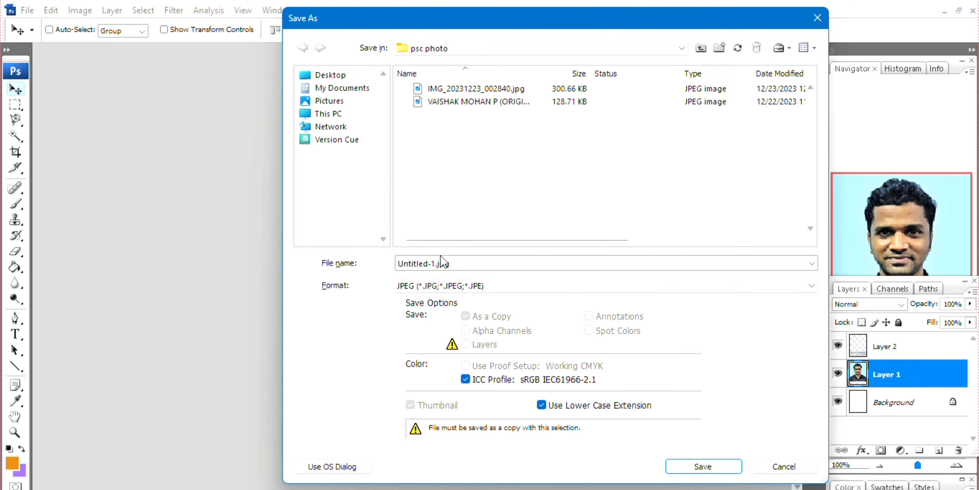
pyautogui.tripleClick(454, 263)
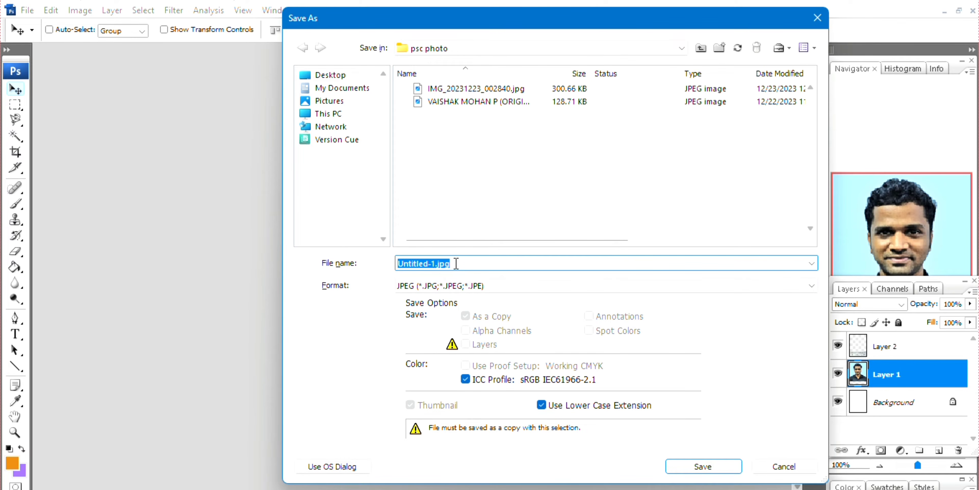
pyautogui.write('kpsc')
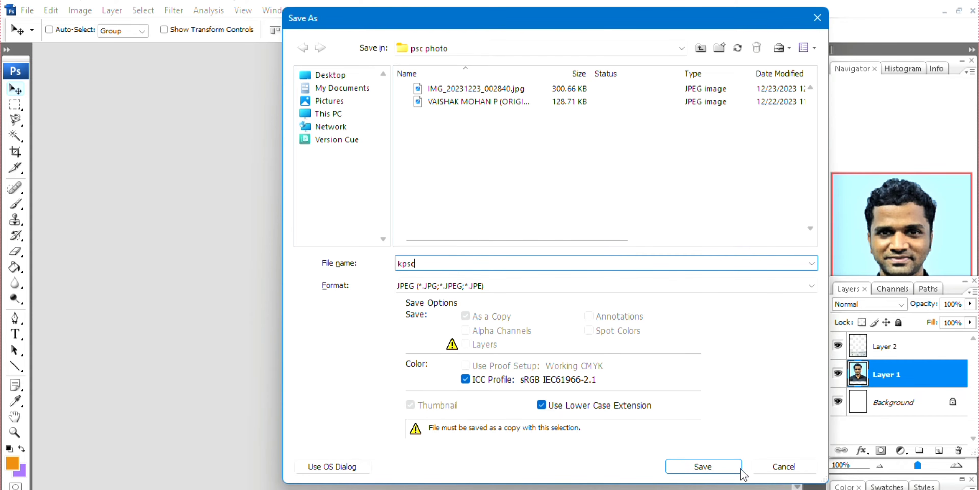
pyautogui.click(727, 473)
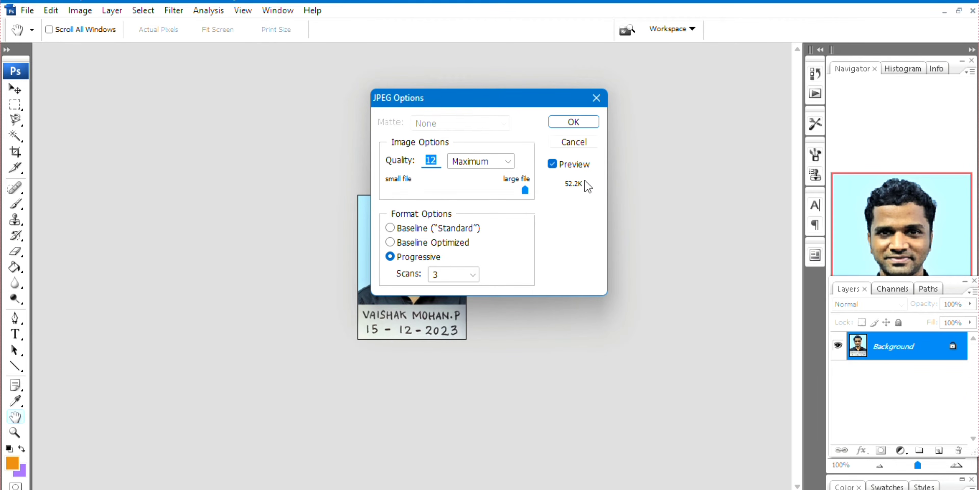
# Set JPEG quality to 0 (about 29.9K), finish saving, and minimise Photoshop
pyautogui.moveTo(529, 190); pyautogui.dragTo(397, 191)
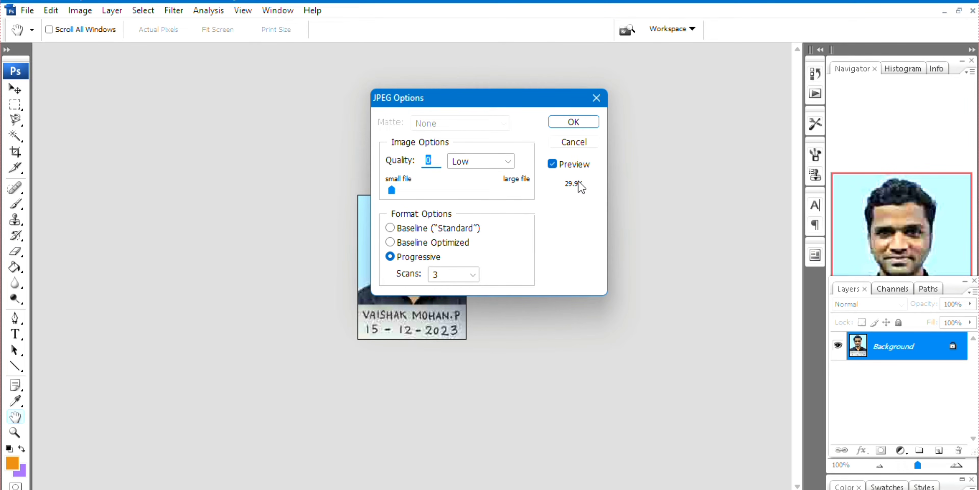
pyautogui.click(573, 129)
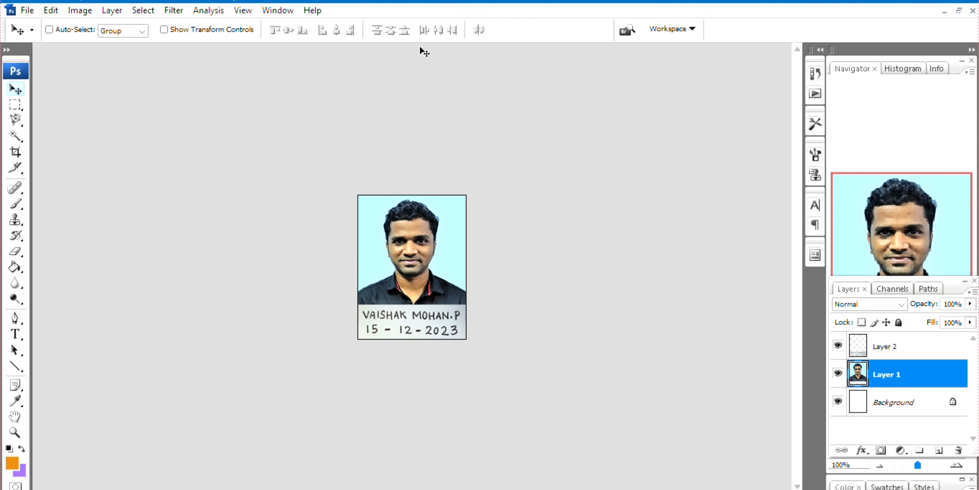
pyautogui.click(902, 3)
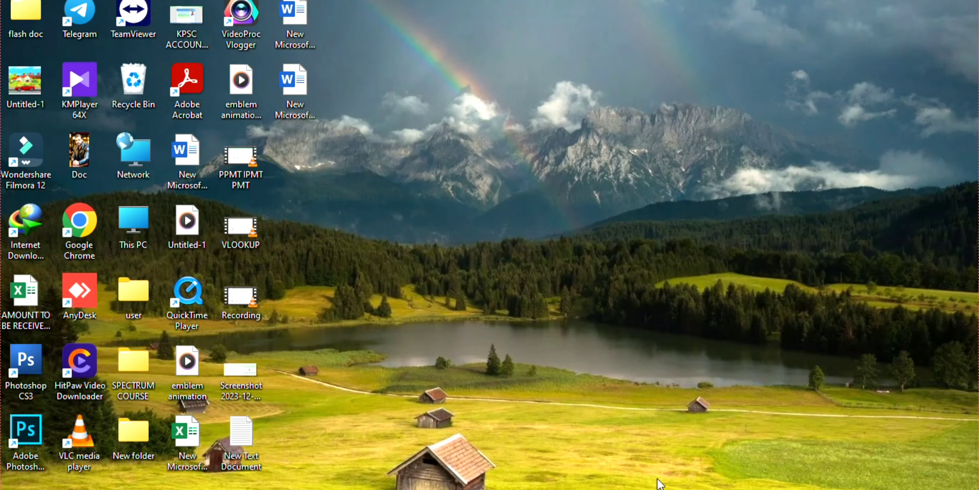
# Restore Chrome to the Thulasi Change Photograph upload page
pyautogui.click(593, 489)
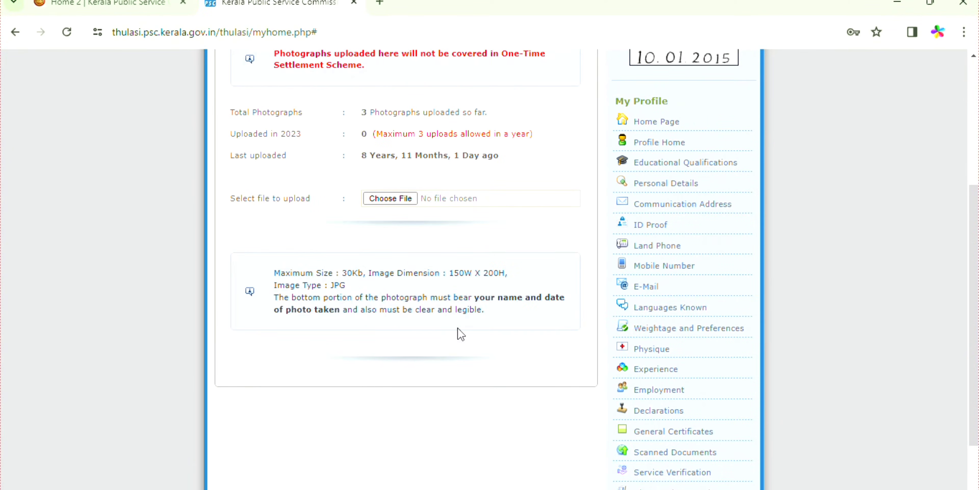
# Choose kpsc from the psc photo folder as the photograph to upload
pyautogui.click(399, 199)
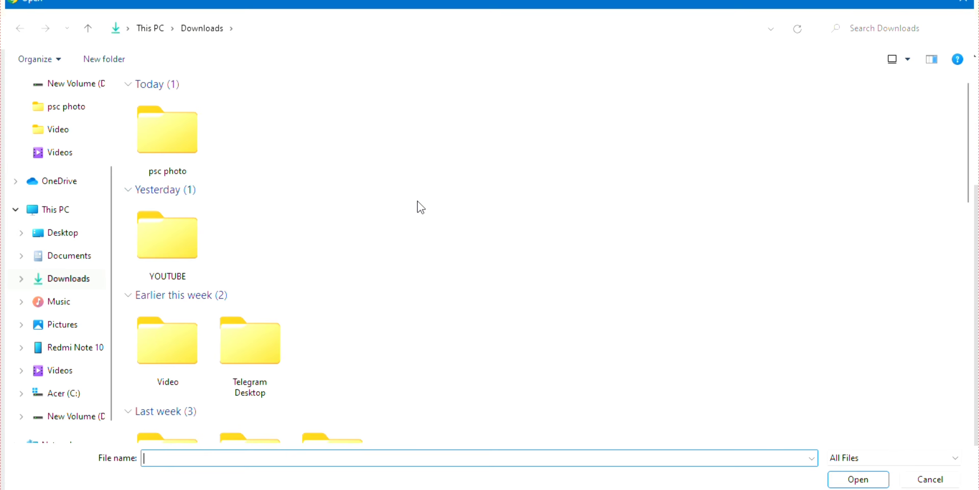
pyautogui.doubleClick(193, 155)
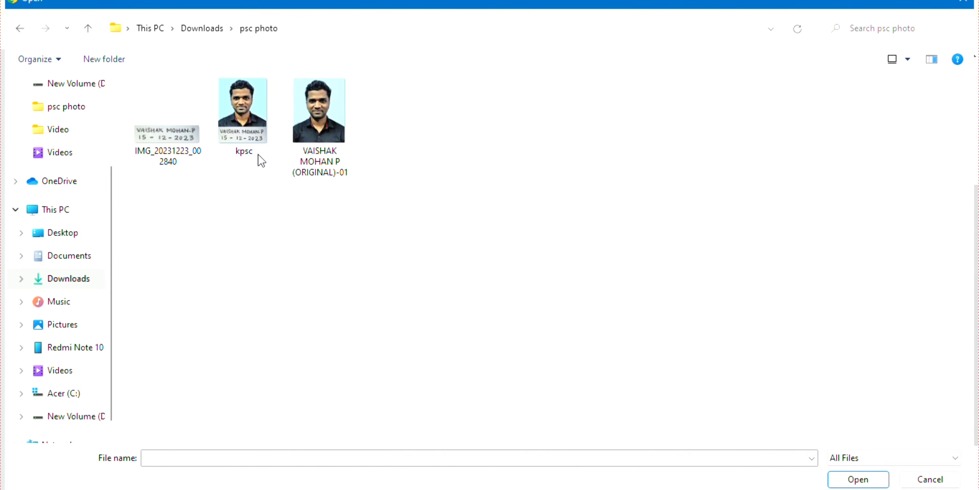
pyautogui.click(256, 146)
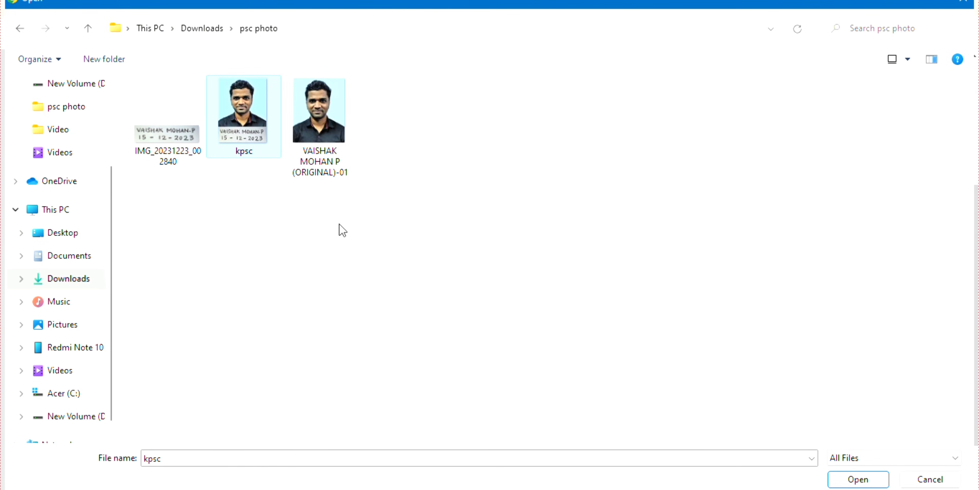
pyautogui.moveTo(242, 136)
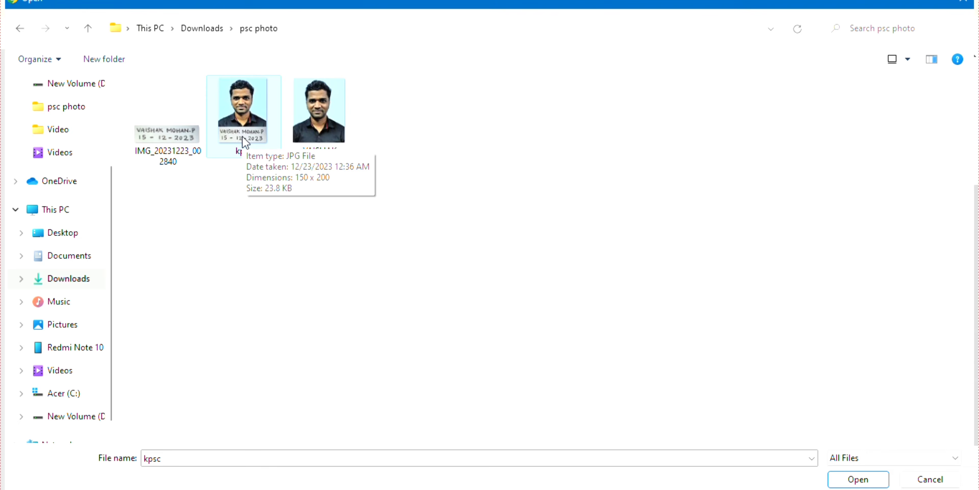
pyautogui.click(858, 478)
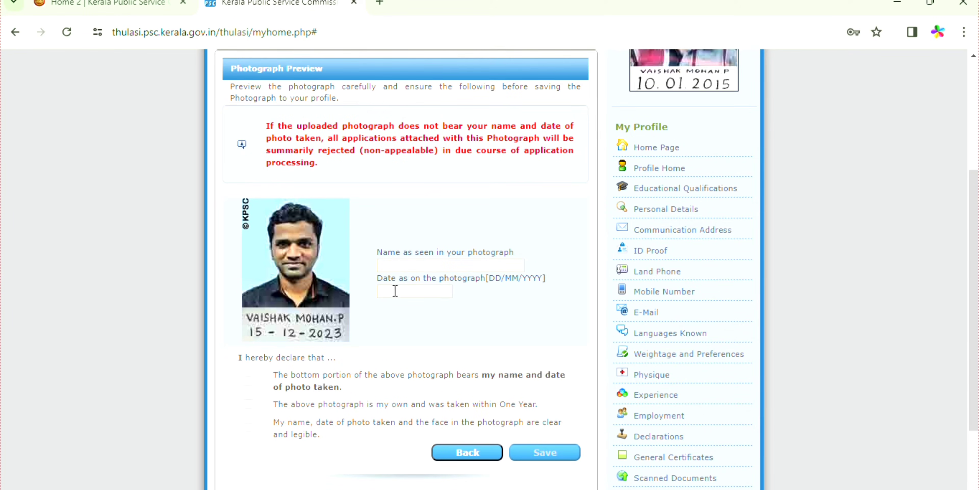
# Enter the name shown on the photo and the photo date 15/12/2023
pyautogui.click(411, 268)
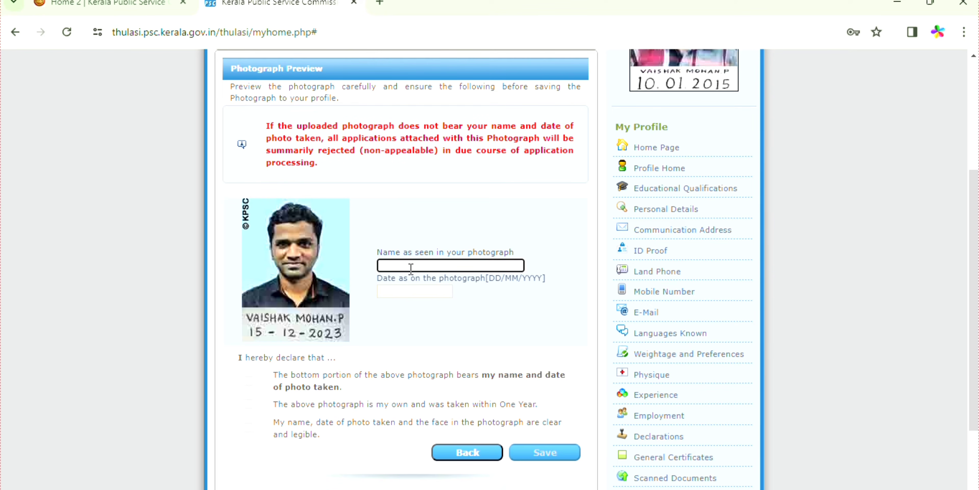
pyautogui.write('va')
pyautogui.click(413, 291)
pyautogui.write('15/12/2023')
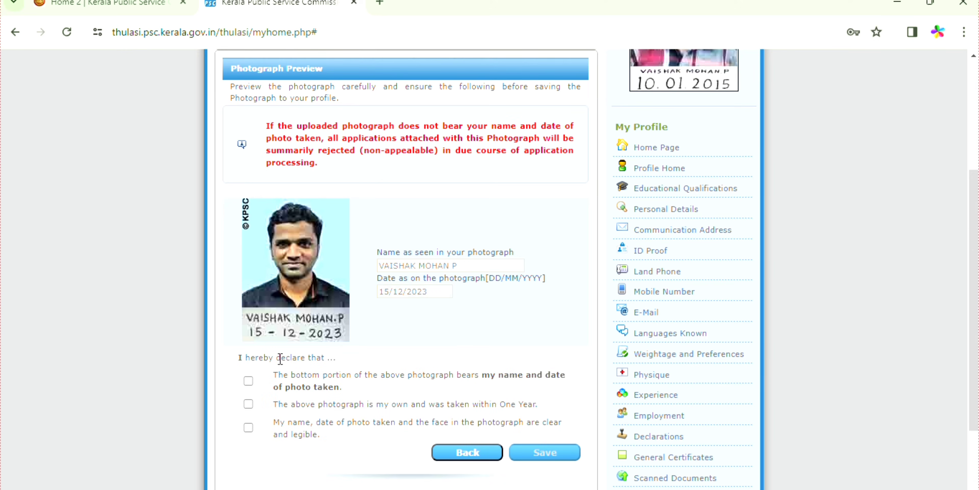
# Tick all three photo declarations: name-and-date, own photo, and clear-and-legible
pyautogui.click(248, 381)
pyautogui.click(249, 404)
pyautogui.click(248, 427)
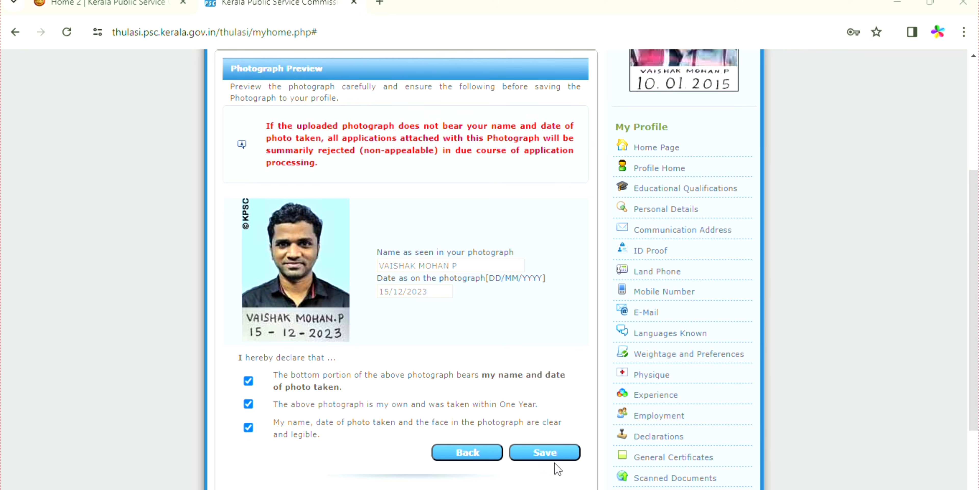
# Save the new profile photograph and confirm the declared name and date
pyautogui.click(550, 452)
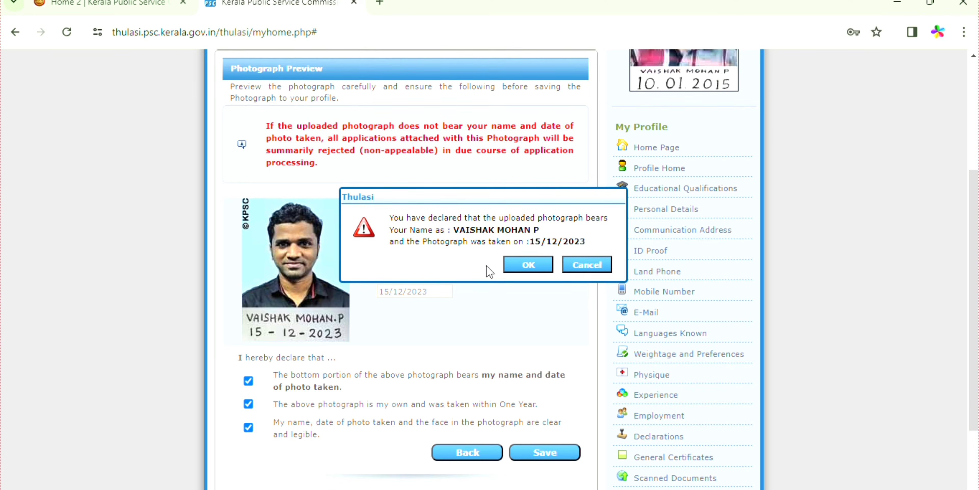
pyautogui.click(528, 264)
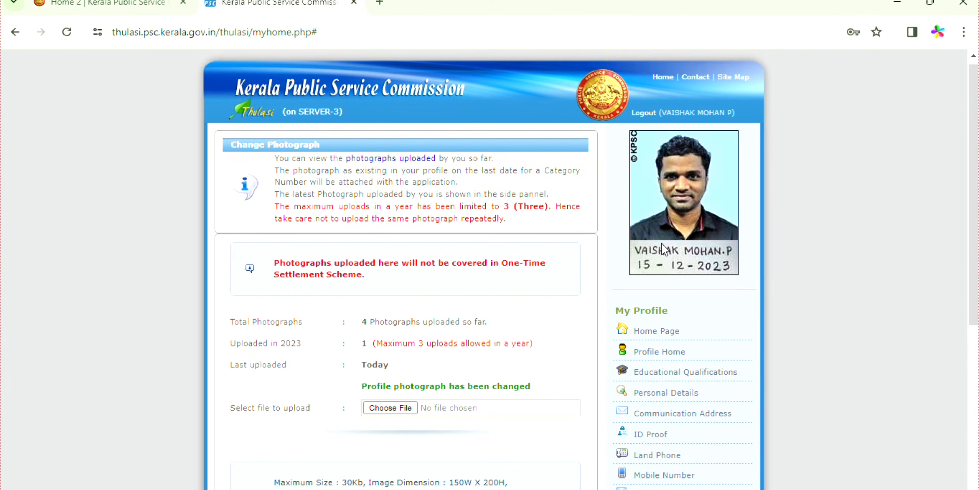
pyautogui.scroll(-3, 688, 296)
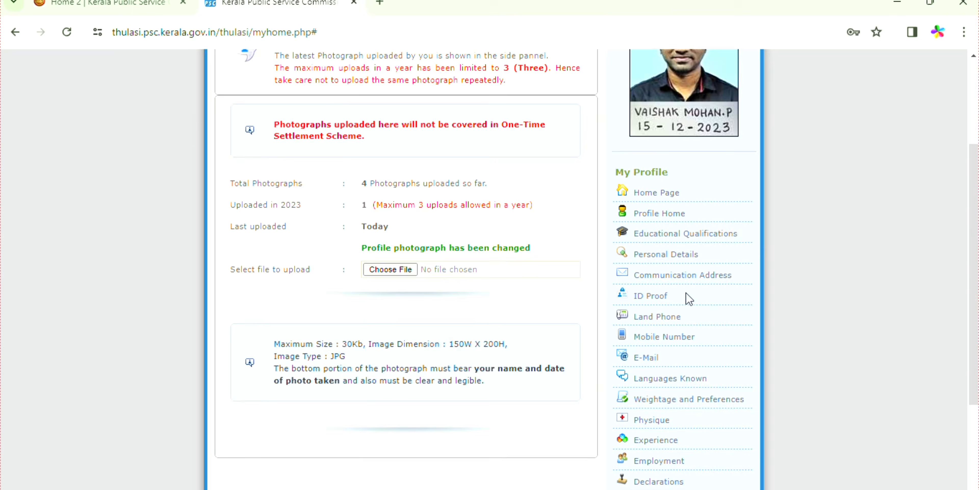